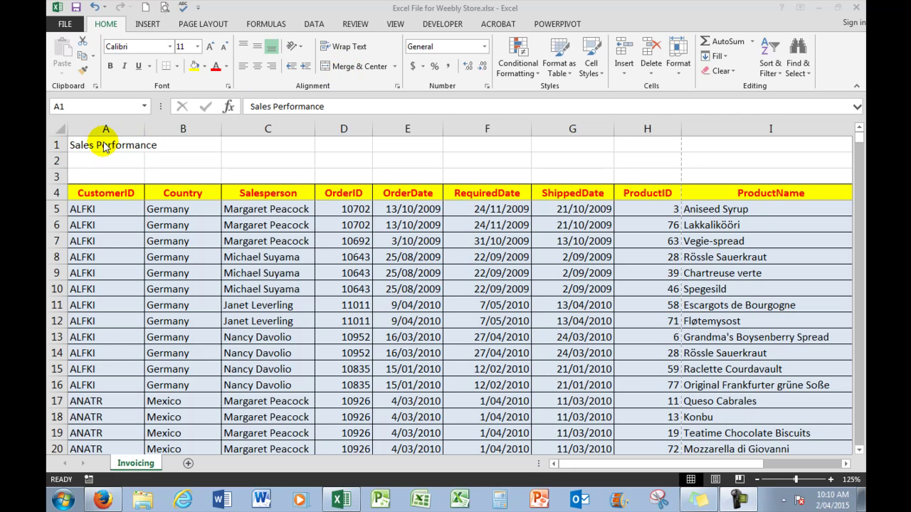
# Step: Clear the merged 'Sales Performance' title and formatting from cells A1:F1, then select A1
pyautogui.moveTo(103, 145); pyautogui.dragTo(463, 149)
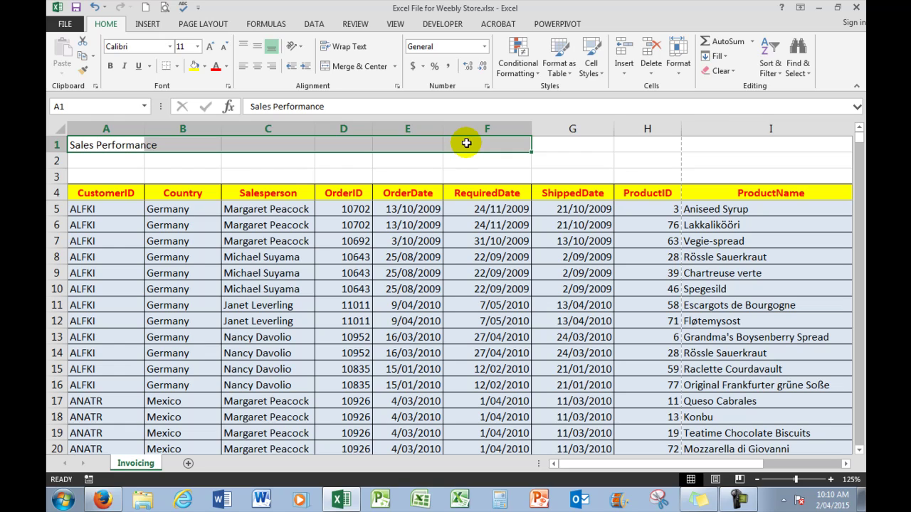
pyautogui.click(348, 67)
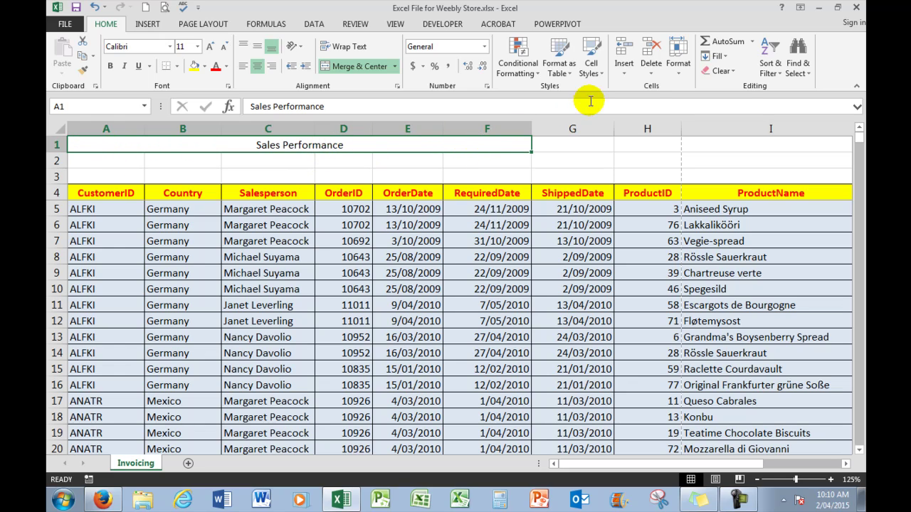
pyautogui.click(717, 71)
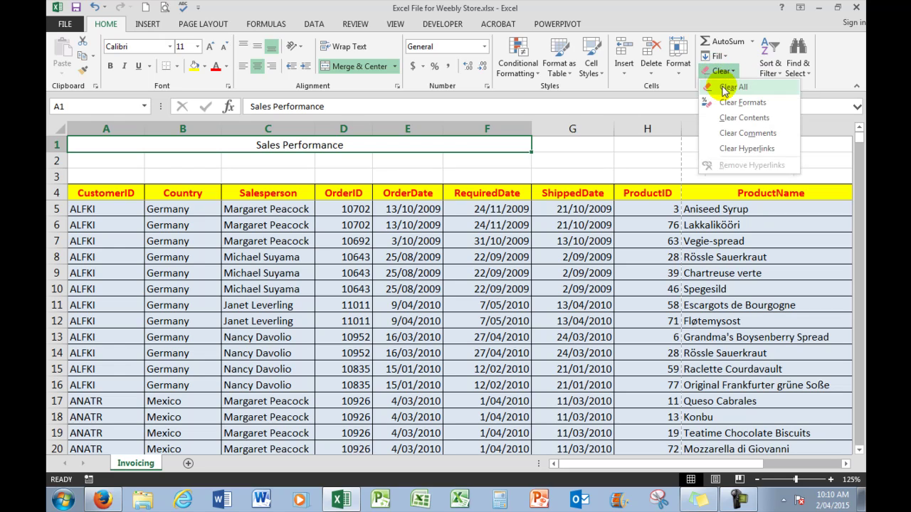
pyautogui.click(733, 86)
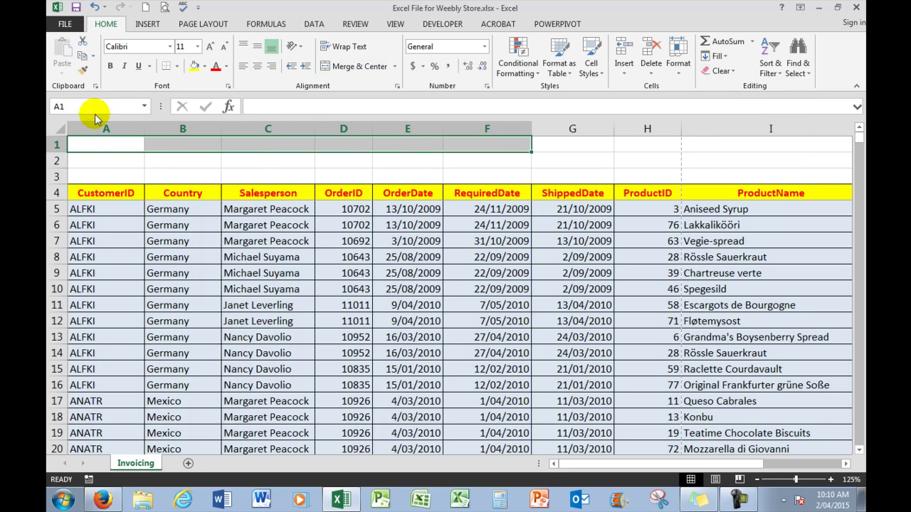
pyautogui.click(90, 144)
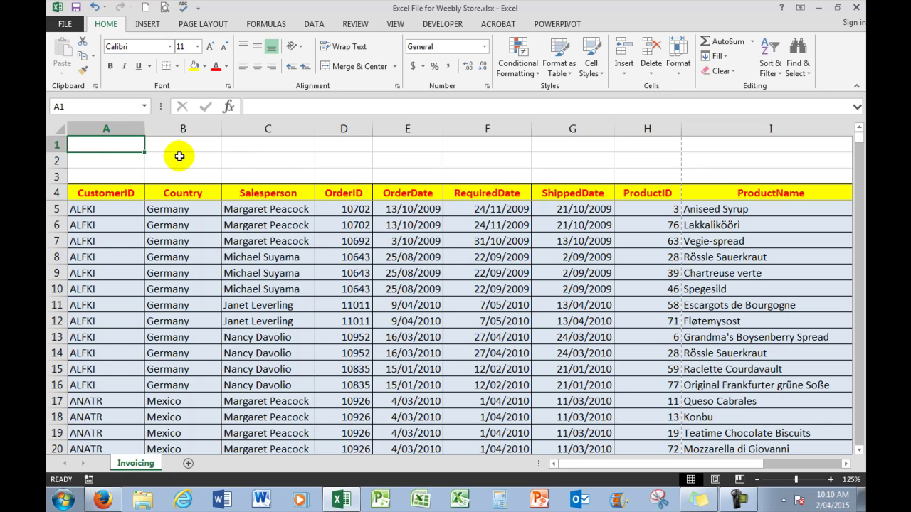
# Step: Draw a rectangle shape covering cells A1 to H3 above the order table
pyautogui.click(148, 25)
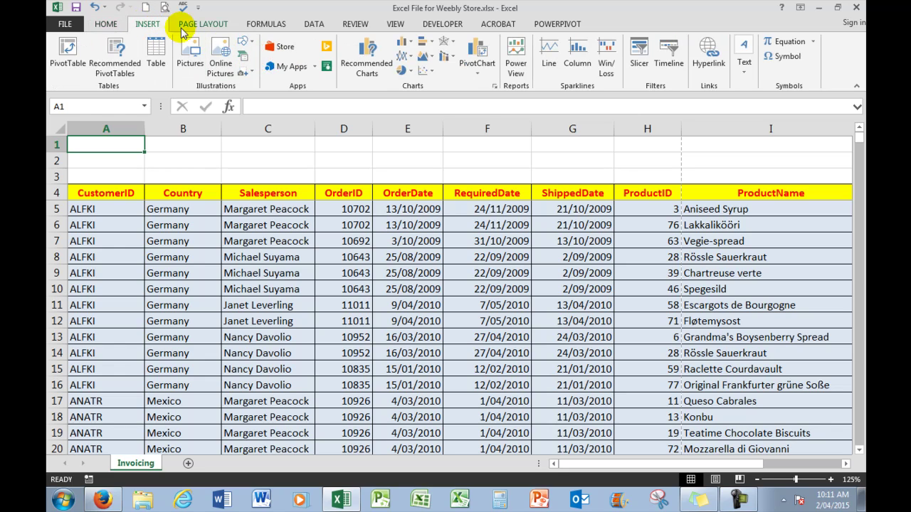
pyautogui.click(249, 42)
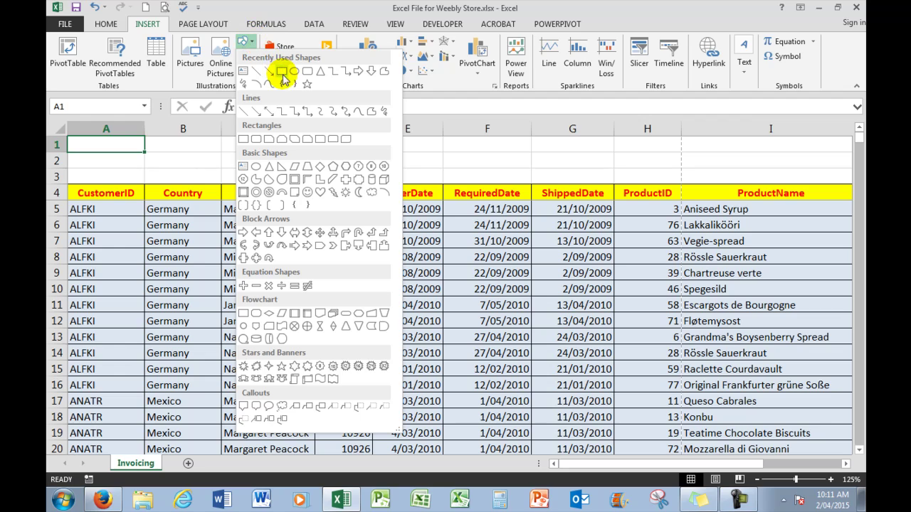
pyautogui.click(283, 71)
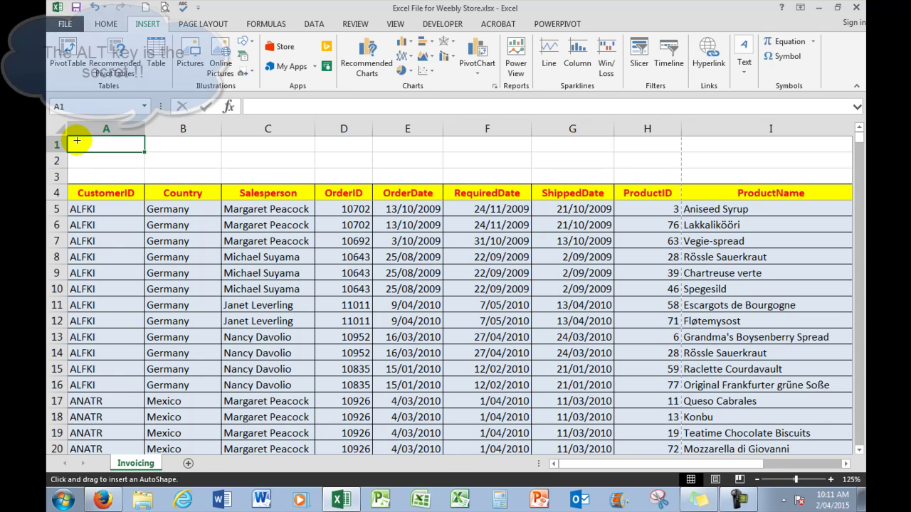
pyautogui.moveTo(77, 141)
pyautogui.mouseDown()
pyautogui.moveTo(445, 179)
pyautogui.moveTo(666, 184)
pyautogui.mouseUp()
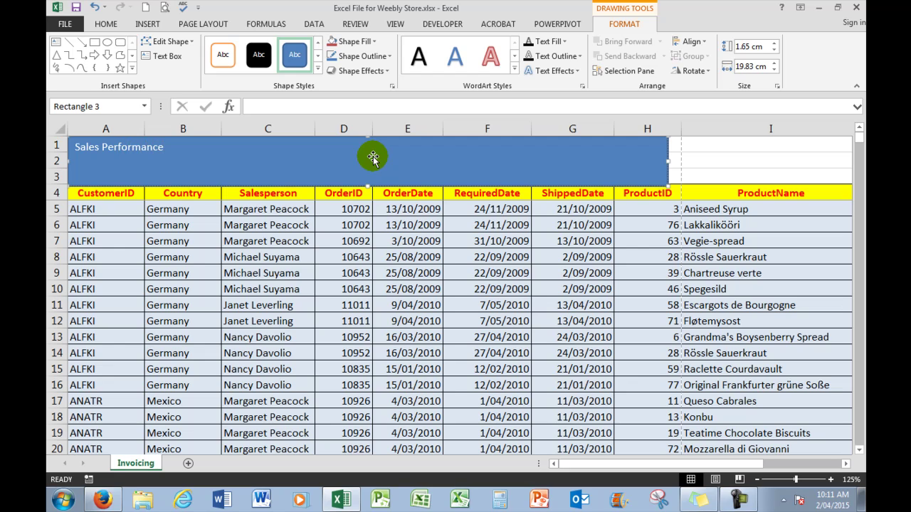
# Step: Center and middle-align the rectangle's text and increase its font size one step
pyautogui.click(104, 25)
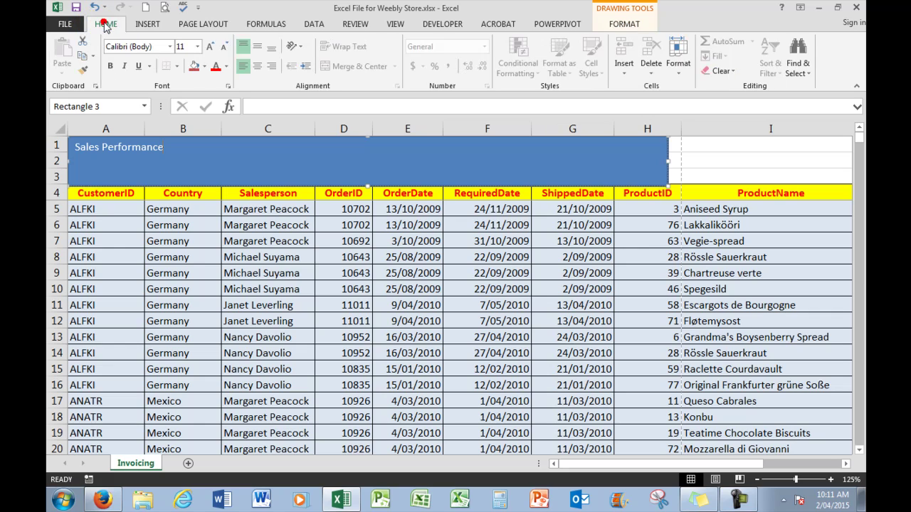
pyautogui.click(259, 67)
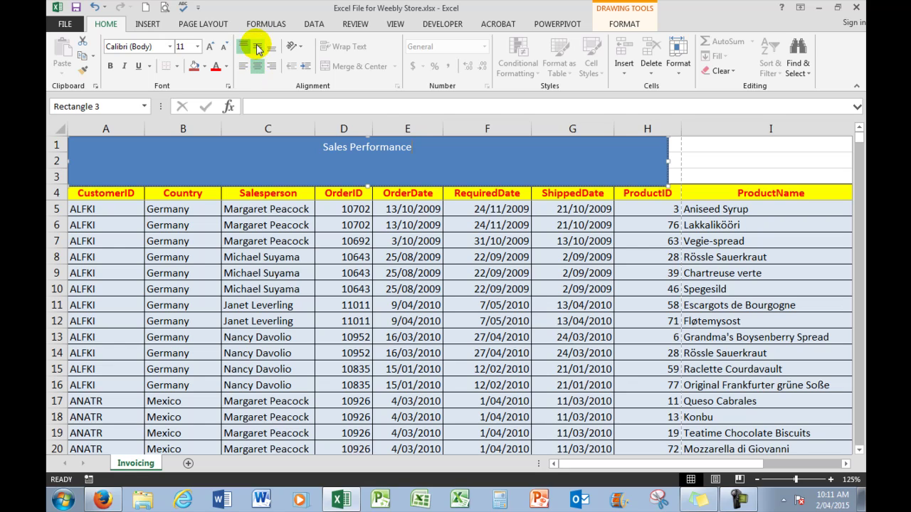
pyautogui.click(257, 46)
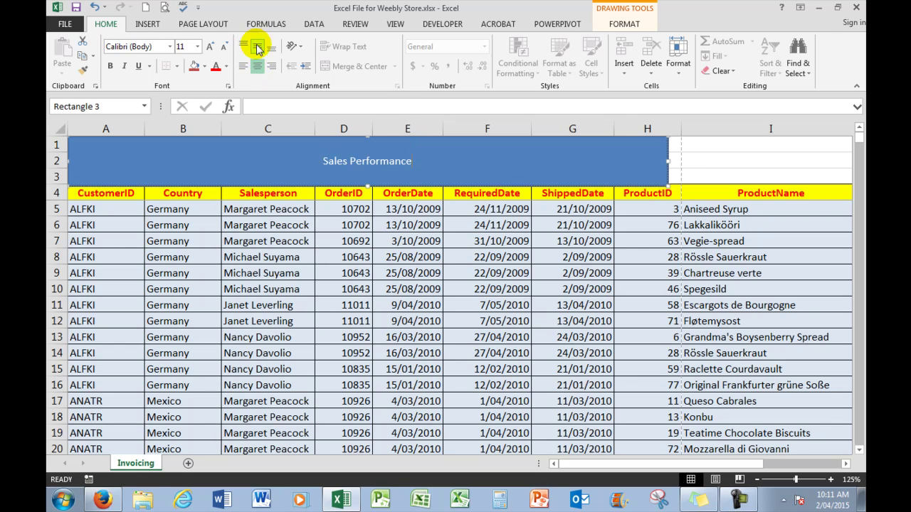
pyautogui.click(209, 47)
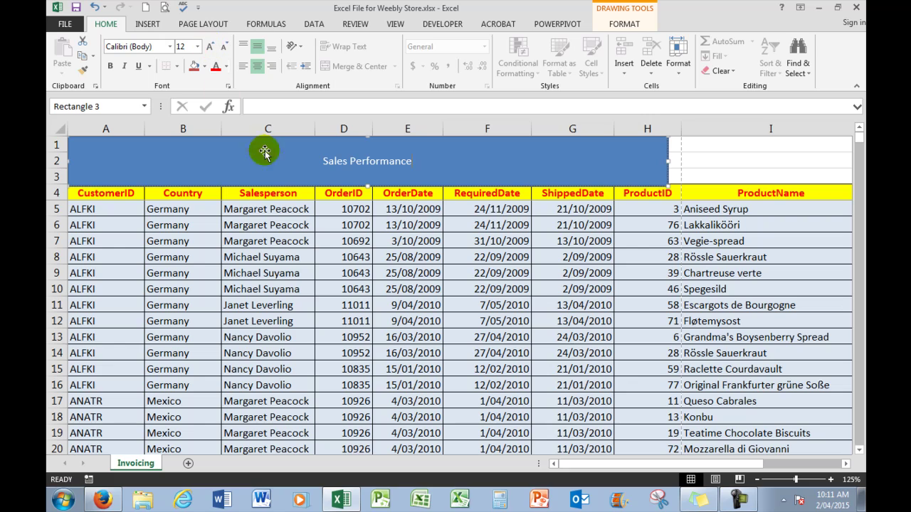
# Step: Make the 'Sales Performance' text 20-point, red, bold and italic
pyautogui.click(411, 161)
pyautogui.moveTo(411, 161); pyautogui.dragTo(321, 162)
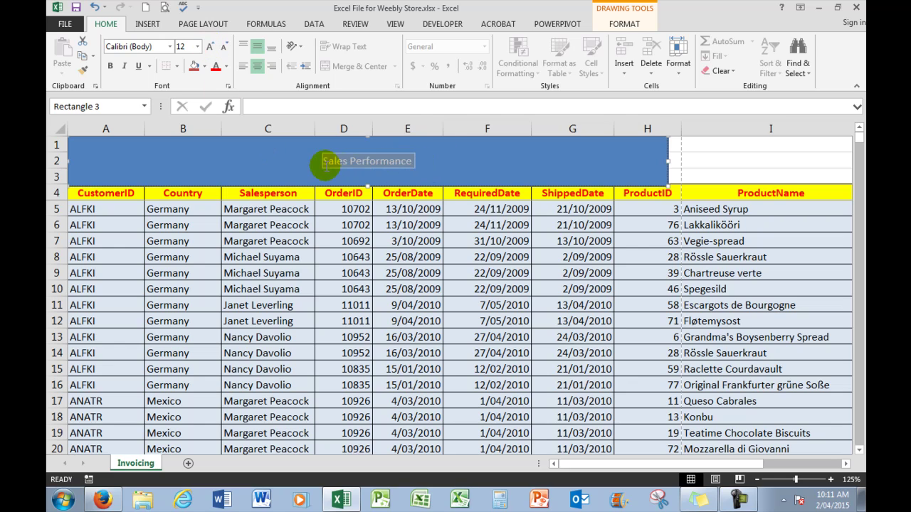
pyautogui.click(209, 47)
pyautogui.click(209, 46)
pyautogui.click(209, 46)
pyautogui.click(210, 46)
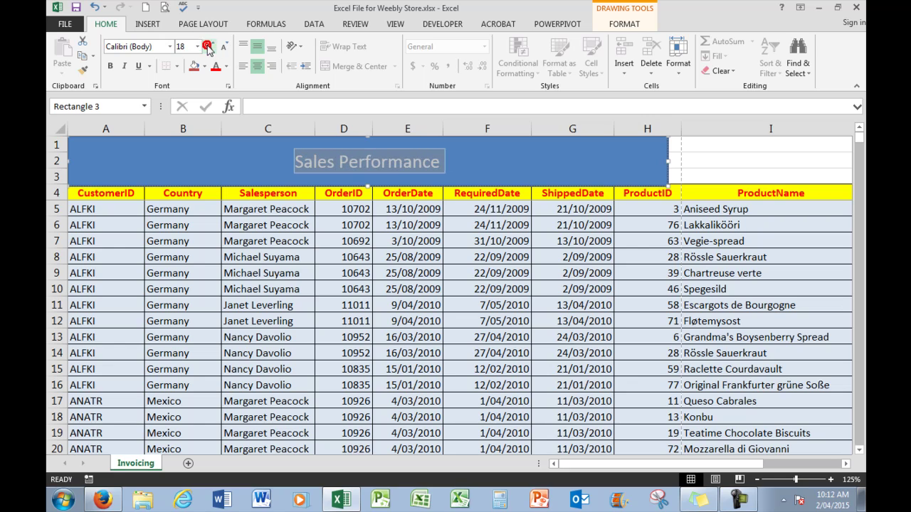
pyautogui.click(209, 47)
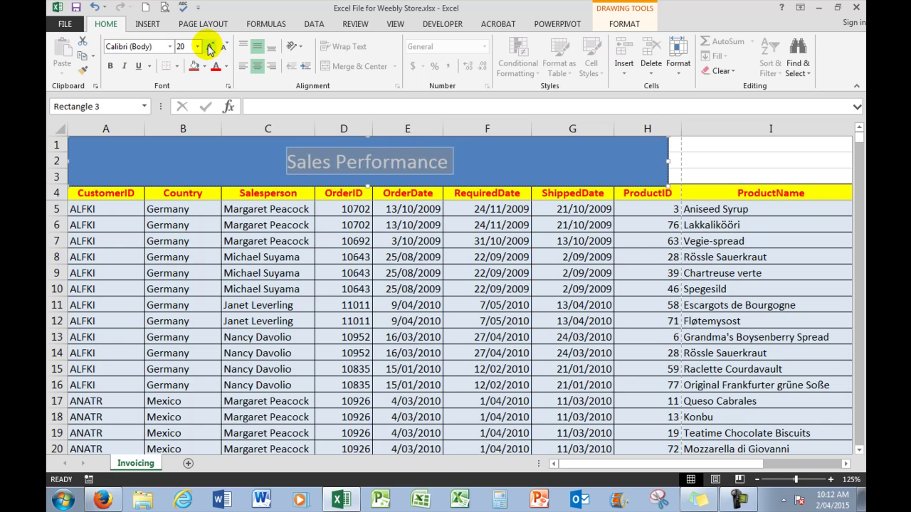
pyautogui.click(216, 66)
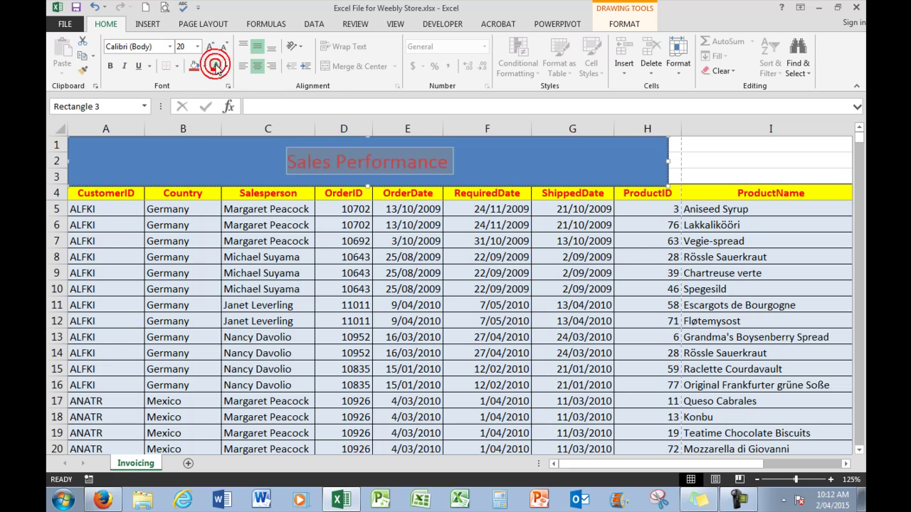
pyautogui.click(110, 66)
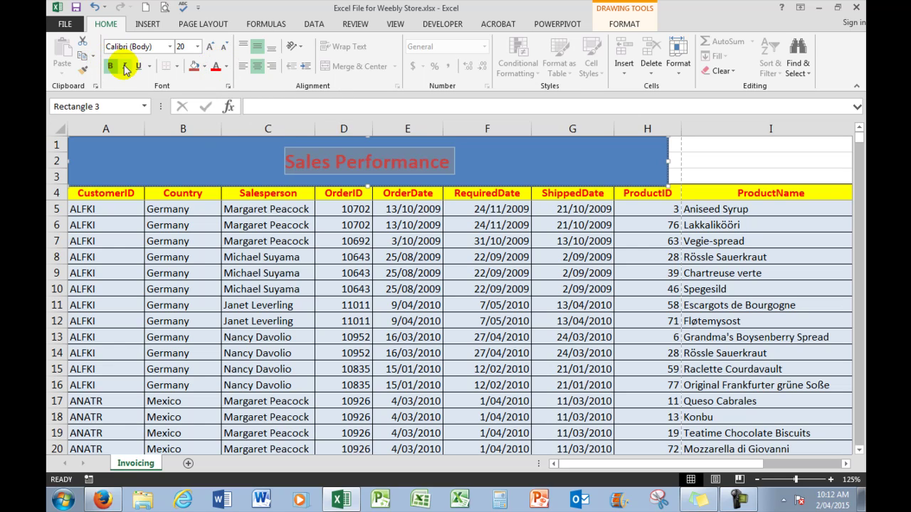
pyautogui.click(124, 66)
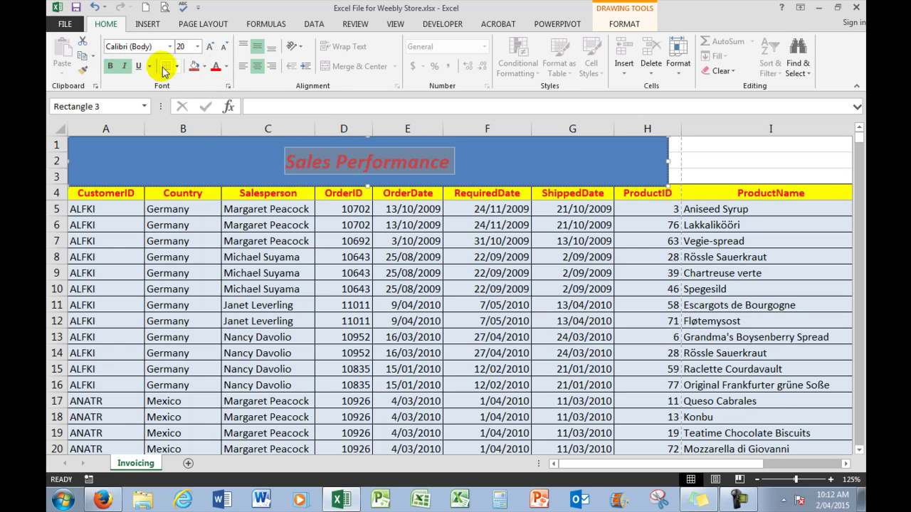
# Step: Fill the title rectangle with yellow
pyautogui.click(204, 66)
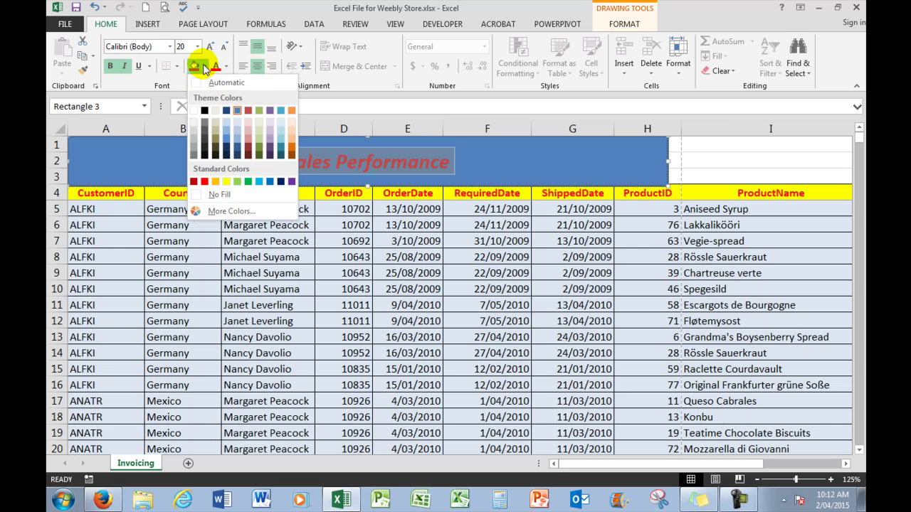
pyautogui.click(226, 181)
pyautogui.click(691, 171)
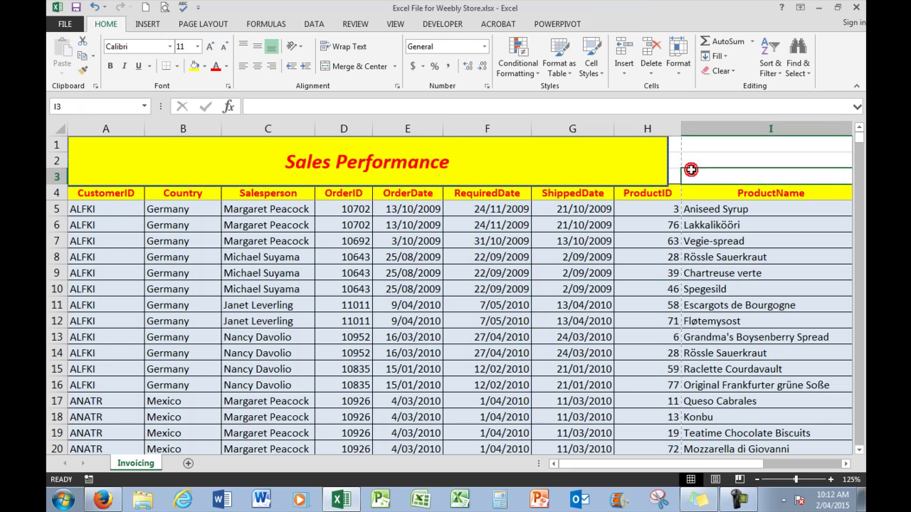
# Step: Open the Format Shape pane for the yellow title rectangle via Shape Fill > Gradient > More Gradients
pyautogui.click(466, 161)
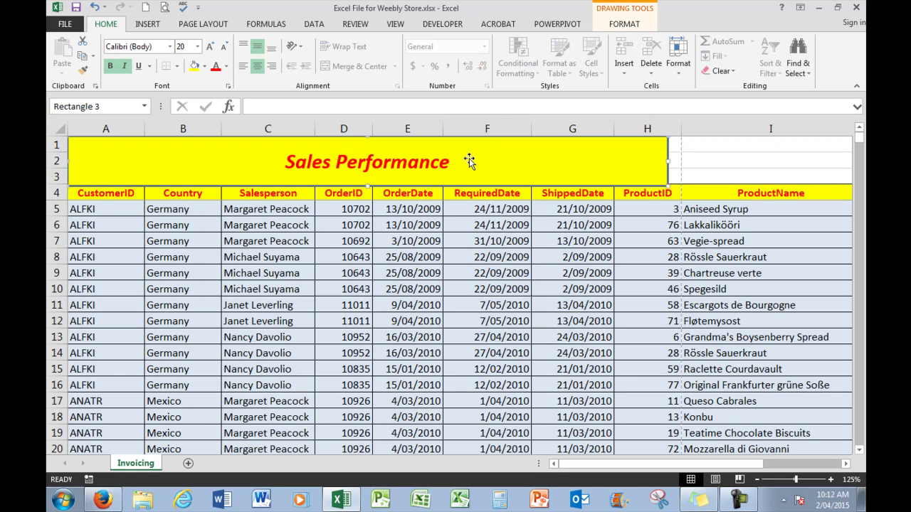
pyautogui.click(620, 25)
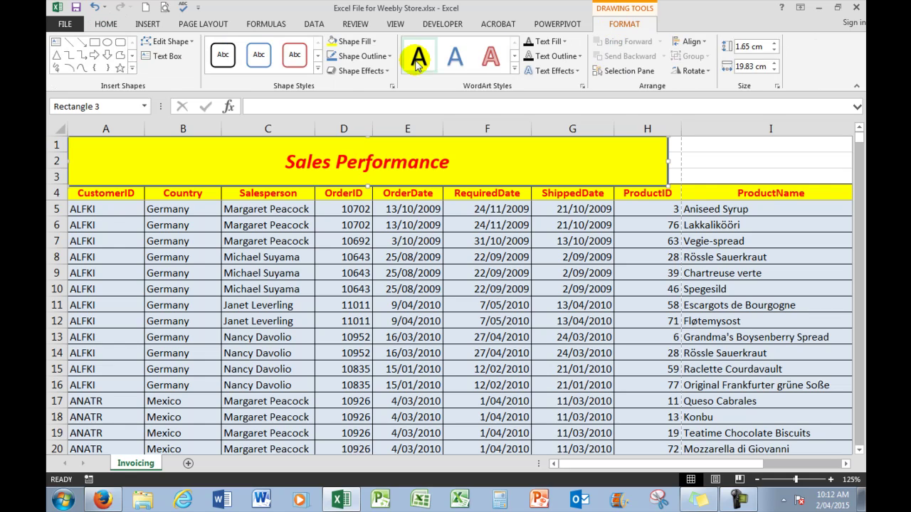
pyautogui.click(373, 43)
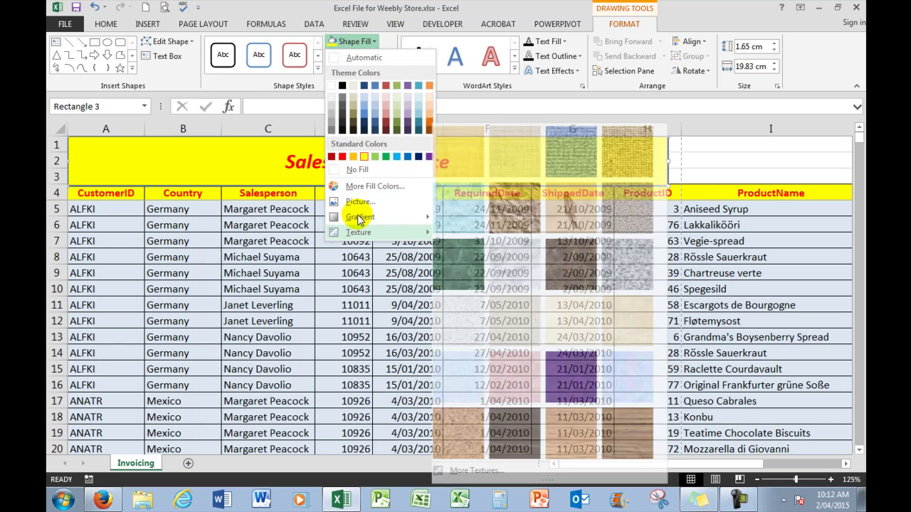
pyautogui.moveTo(360, 220)
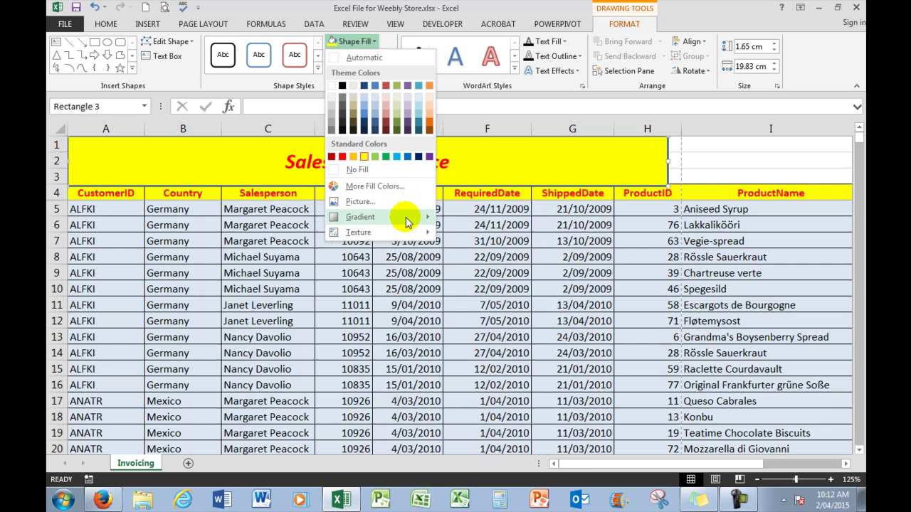
pyautogui.moveTo(406, 216)
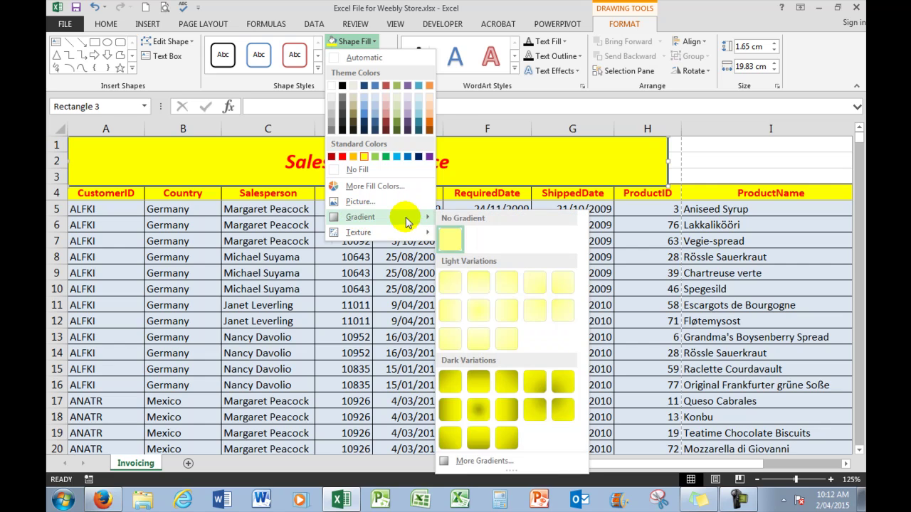
pyautogui.click(471, 463)
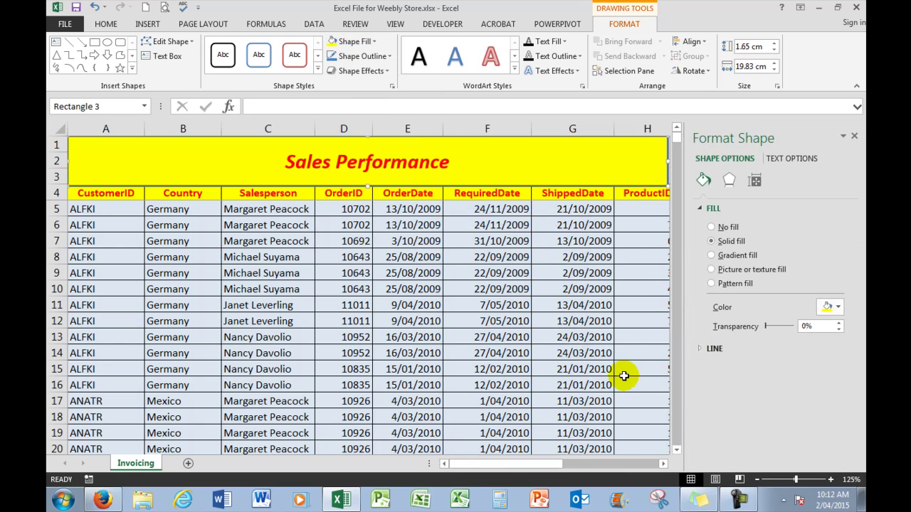
# Step: Switch the rectangle to a radial gradient fill and move the 20% gradient stop to 44%
pyautogui.click(838, 307)
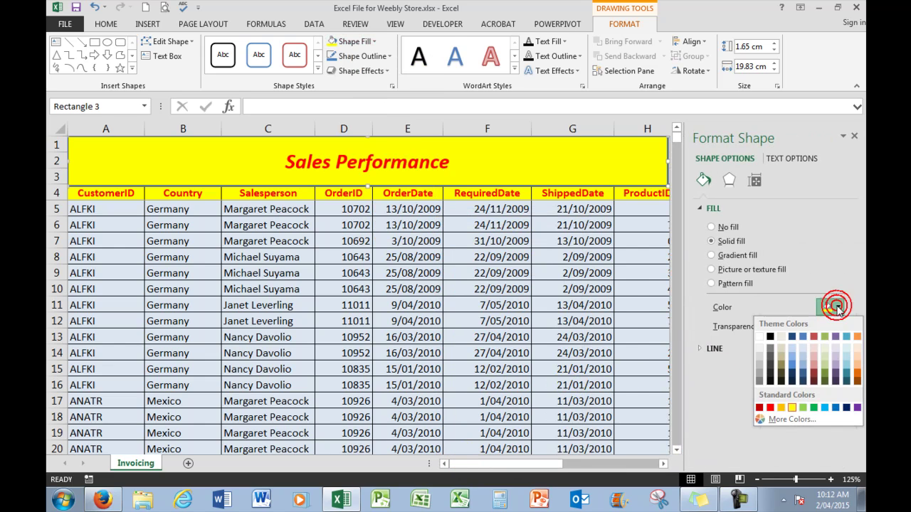
pyautogui.click(793, 367)
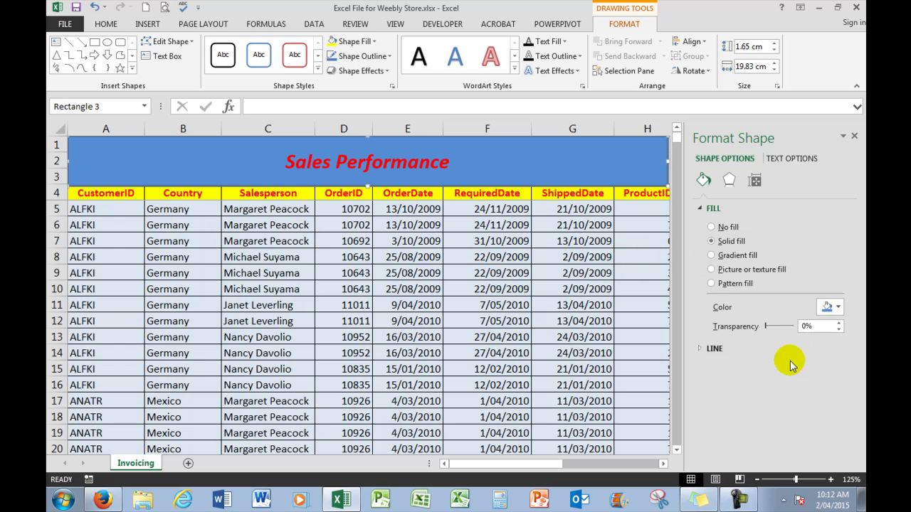
pyautogui.click(712, 256)
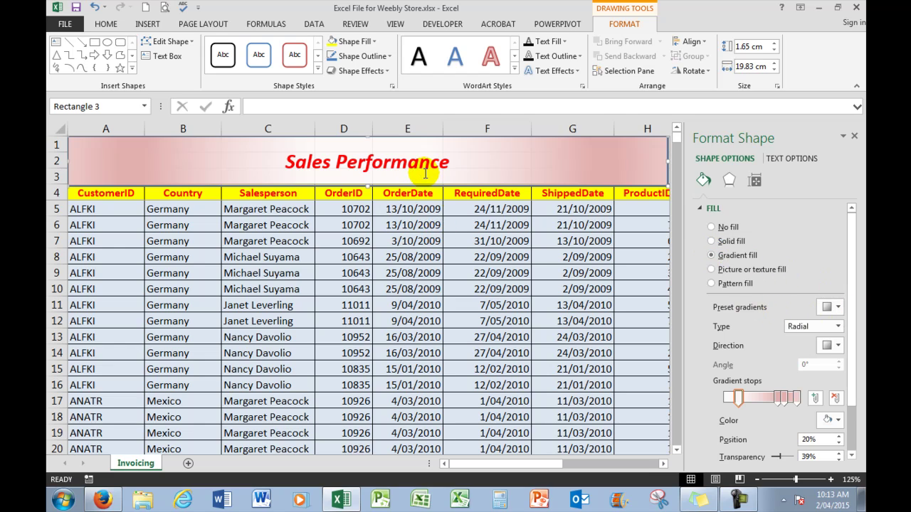
pyautogui.click(735, 396)
pyautogui.click(741, 402)
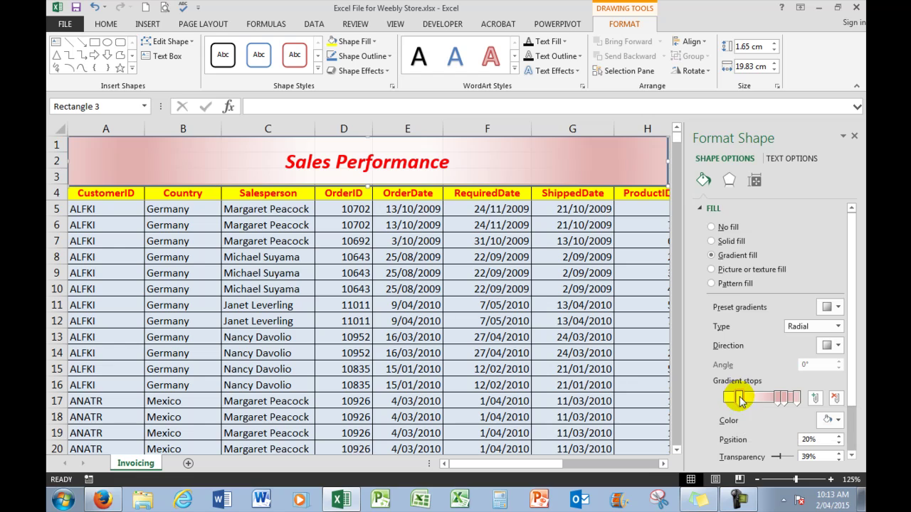
pyautogui.moveTo(740, 401); pyautogui.dragTo(757, 405)
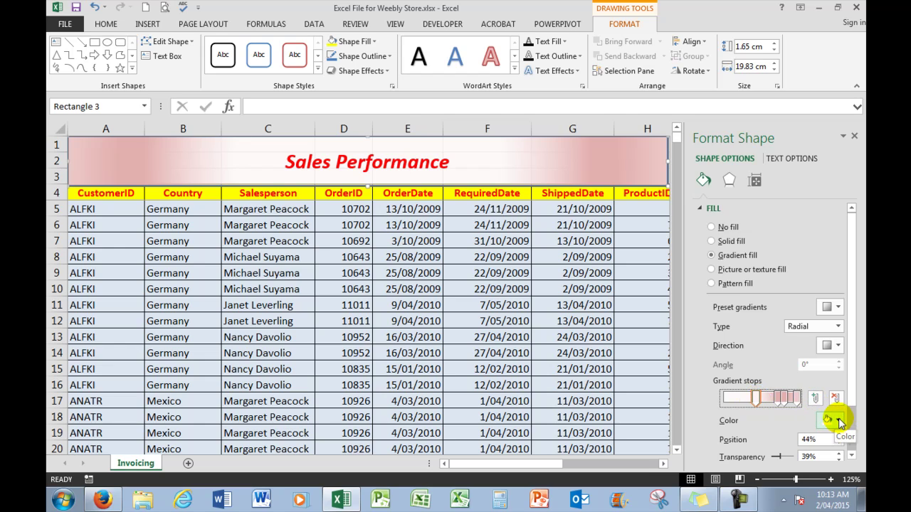
# Step: Set the 44% gradient stop's colour to White
pyautogui.click(834, 420)
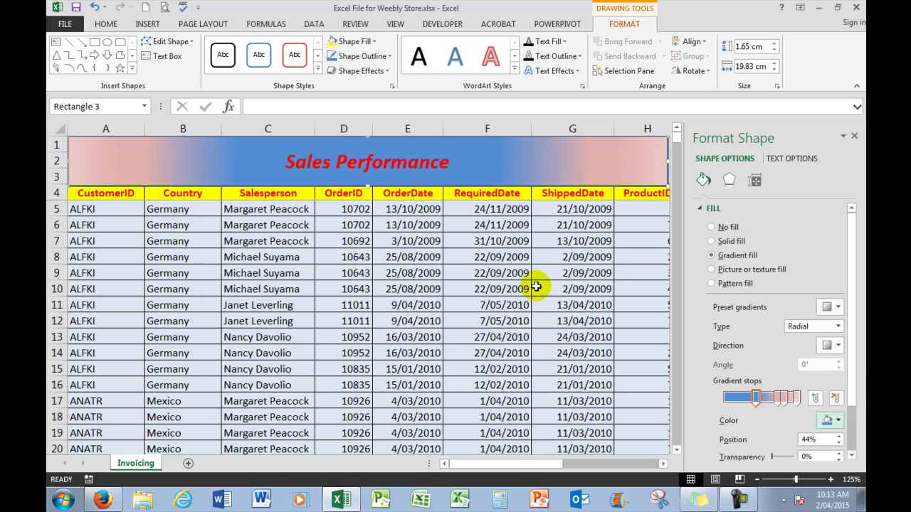
pyautogui.click(837, 421)
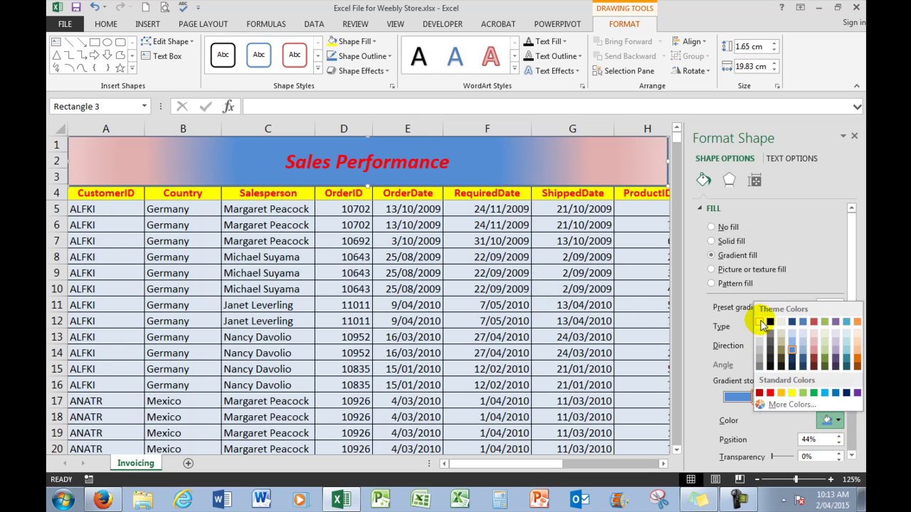
pyautogui.click(760, 323)
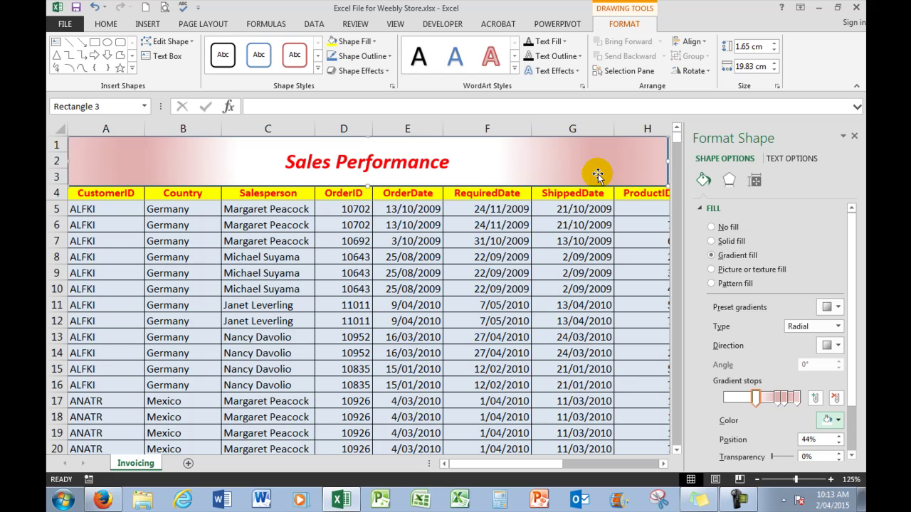
# Step: Close the Format Shape pane, check the print preview, then return to the worksheet
pyautogui.click(854, 135)
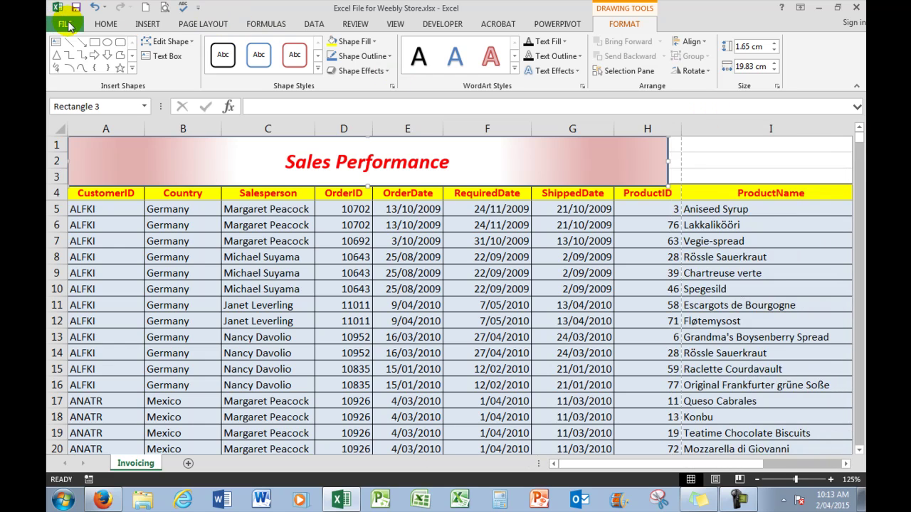
pyautogui.click(67, 24)
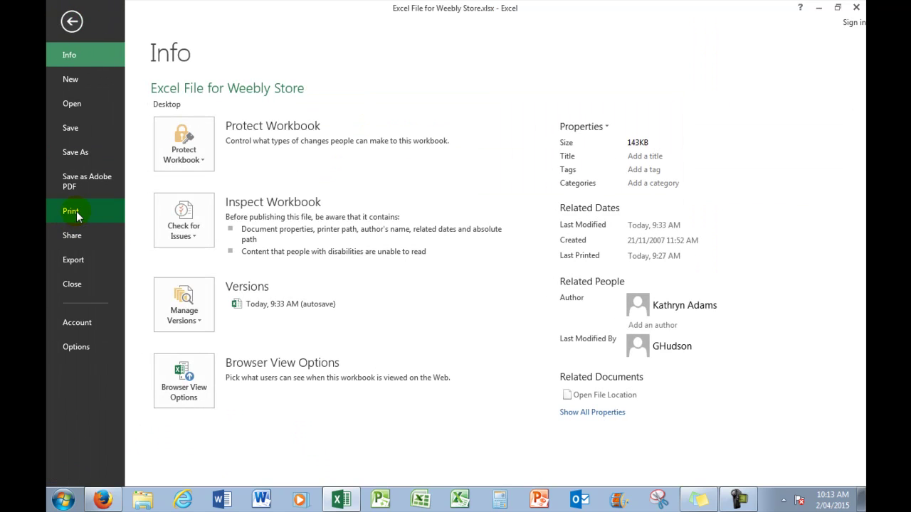
pyautogui.click(77, 214)
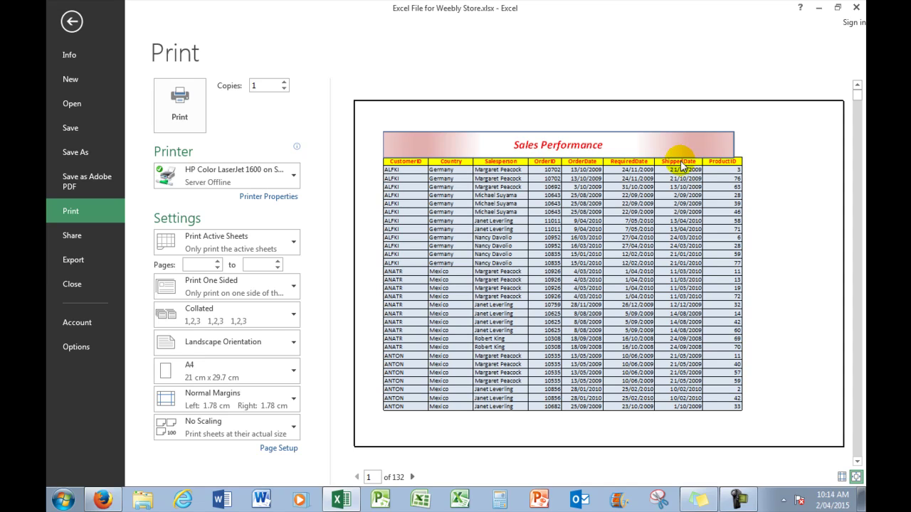
pyautogui.click(71, 21)
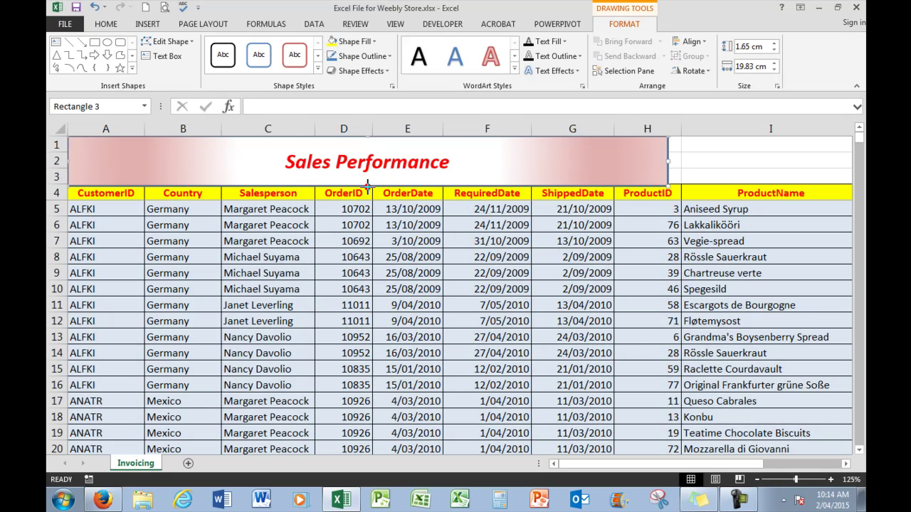
# Step: Resize the banner to 1.55 cm tall by 20.28 cm wide across columns A–H, then print-preview it
pyautogui.moveTo(367, 184); pyautogui.dragTo(368, 180)
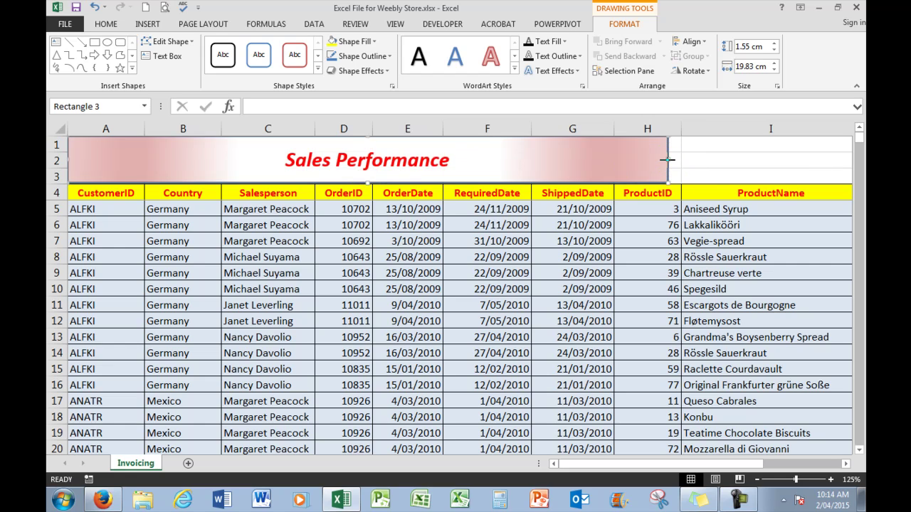
pyautogui.moveTo(667, 159); pyautogui.dragTo(682, 160)
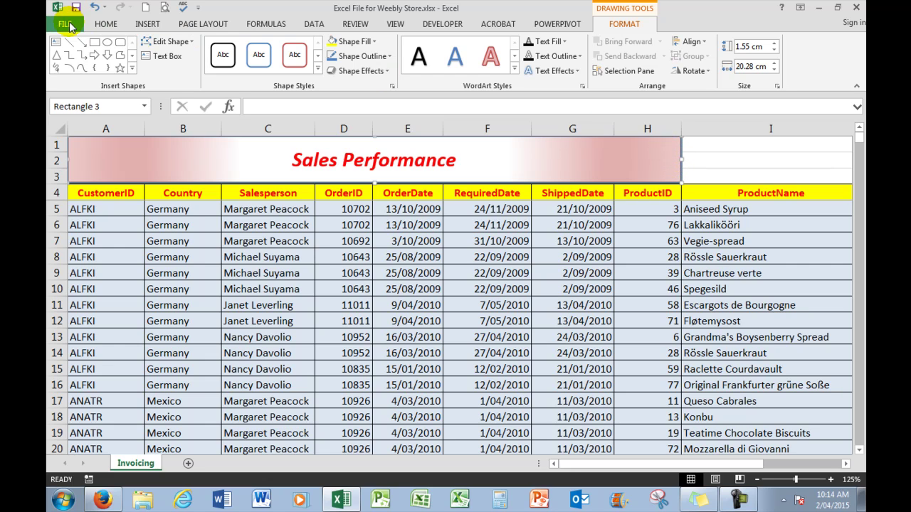
pyautogui.click(66, 25)
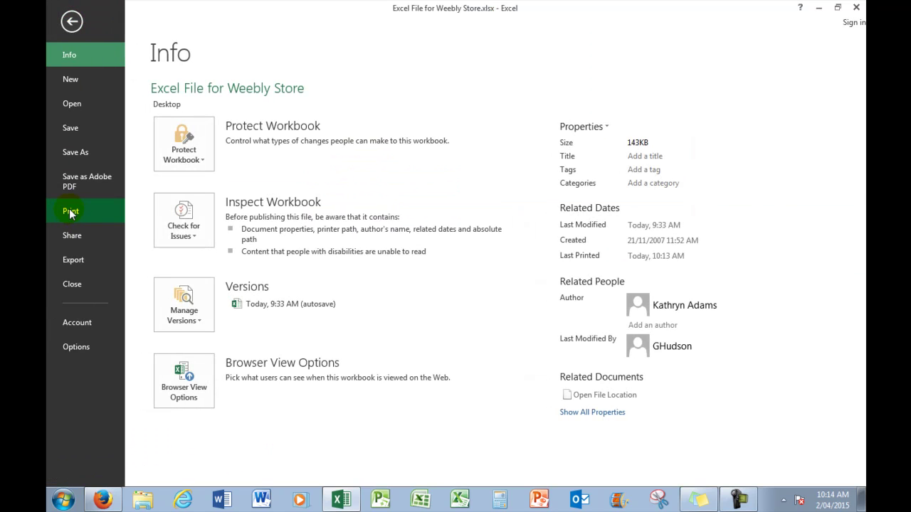
pyautogui.click(71, 212)
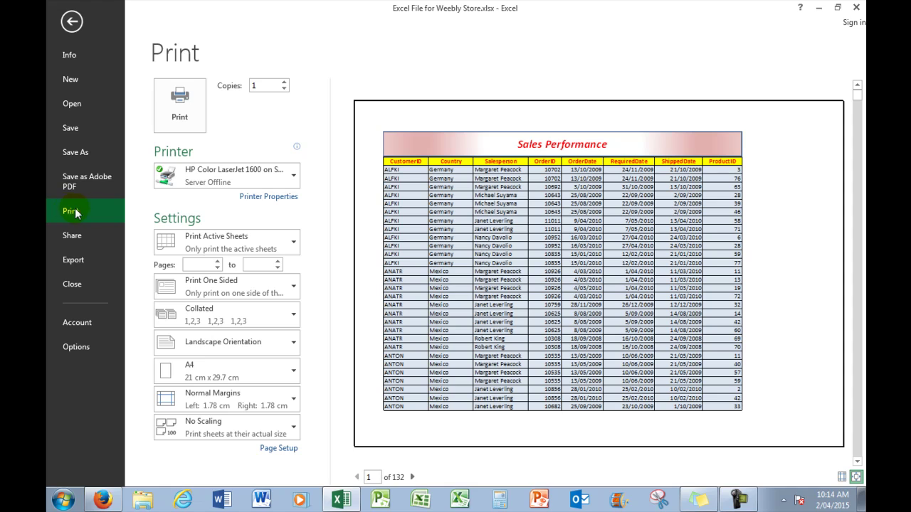